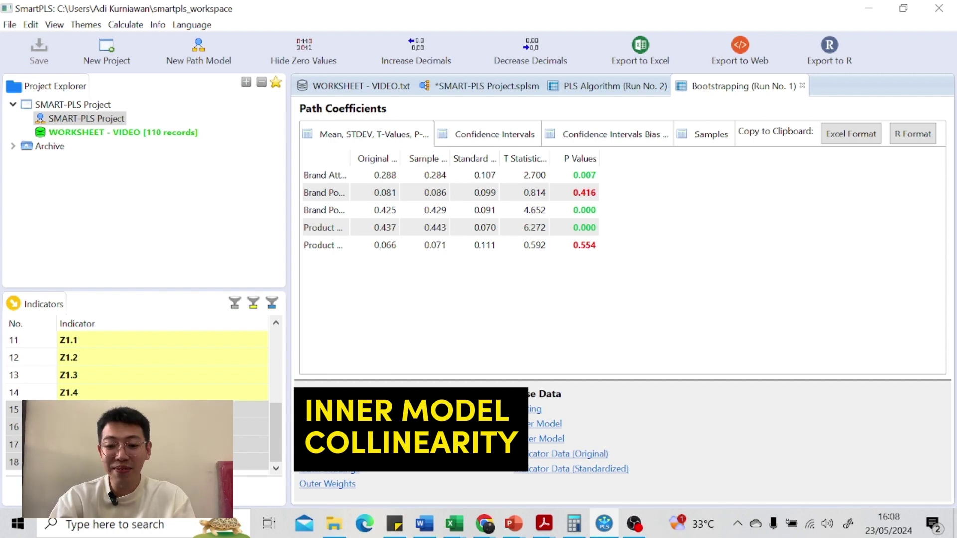
# Show the inner VIF values in the Collinearity Statistics of the PLS Algorithm report, widening the first column to read the construct names
pyautogui.click(613, 90)
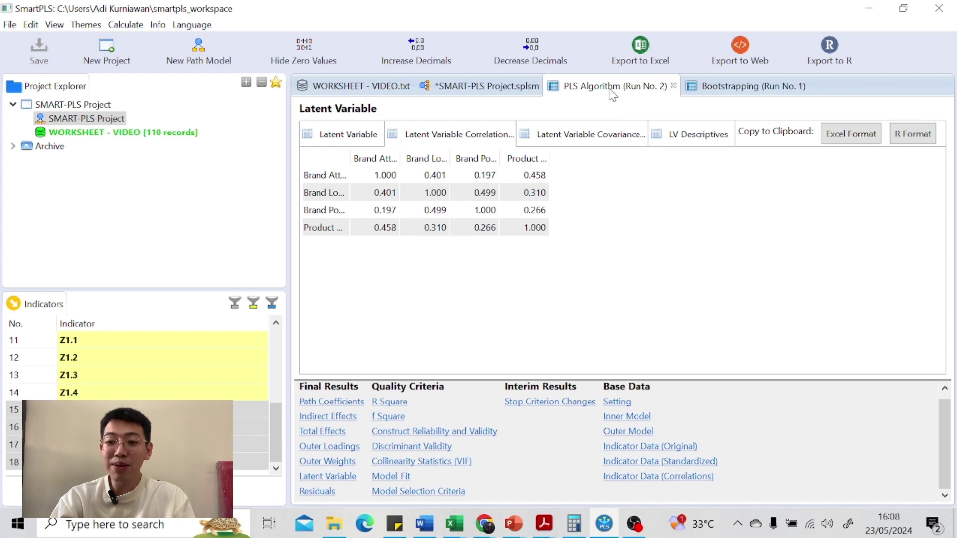
pyautogui.click(502, 90)
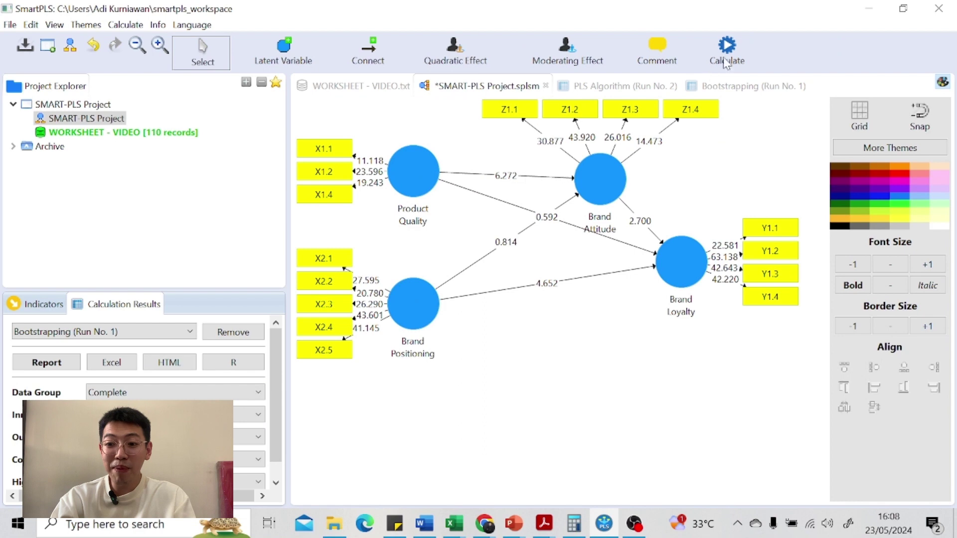
pyautogui.click(730, 45)
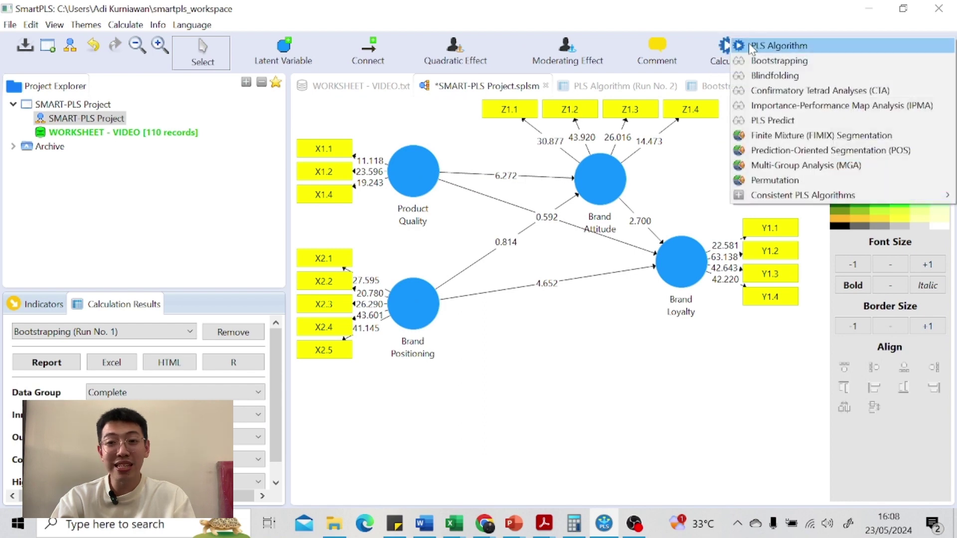
pyautogui.click(622, 90)
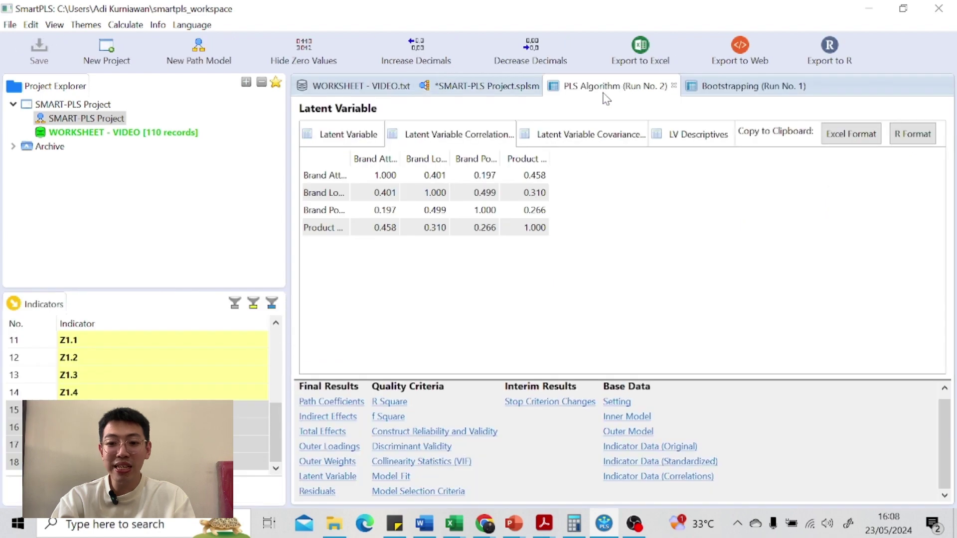
pyautogui.click(406, 465)
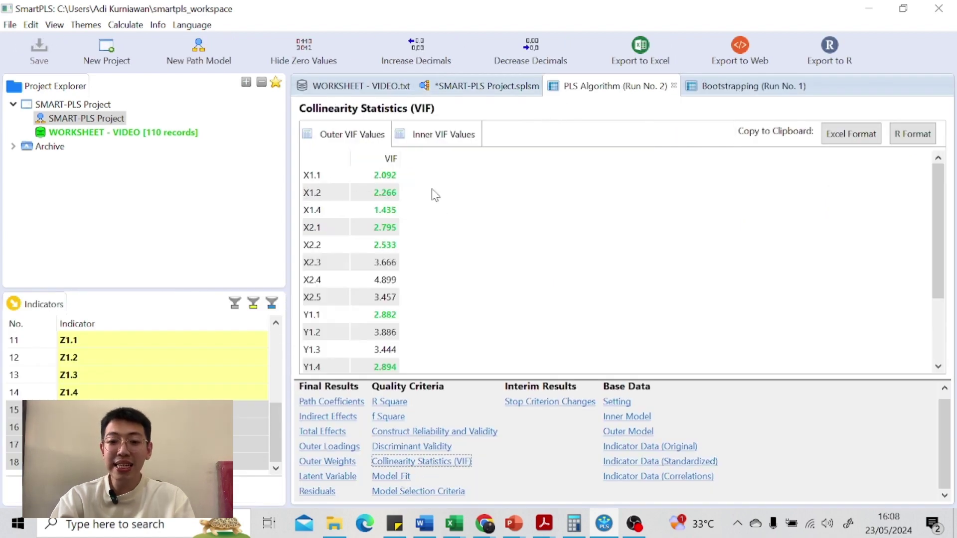
pyautogui.click(460, 143)
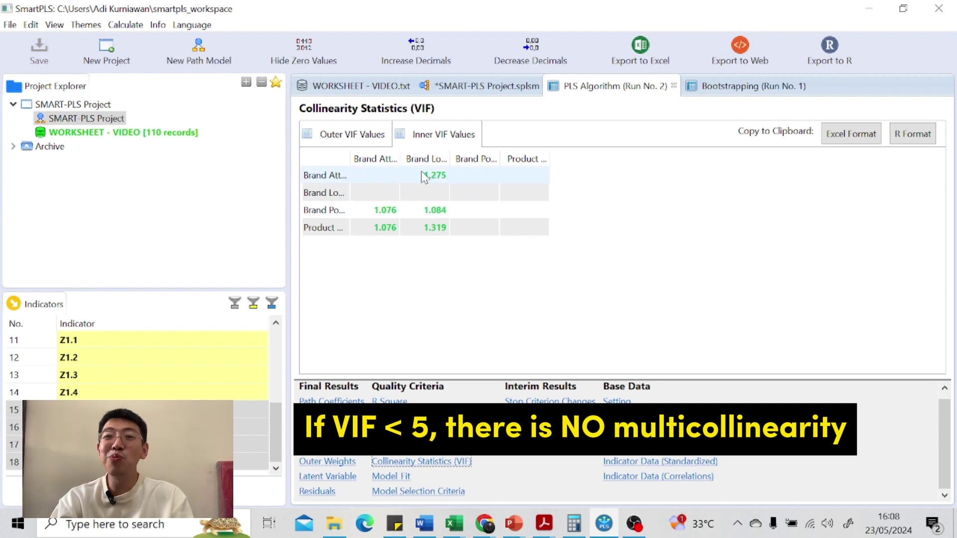
pyautogui.moveTo(351, 158); pyautogui.dragTo(405, 160)
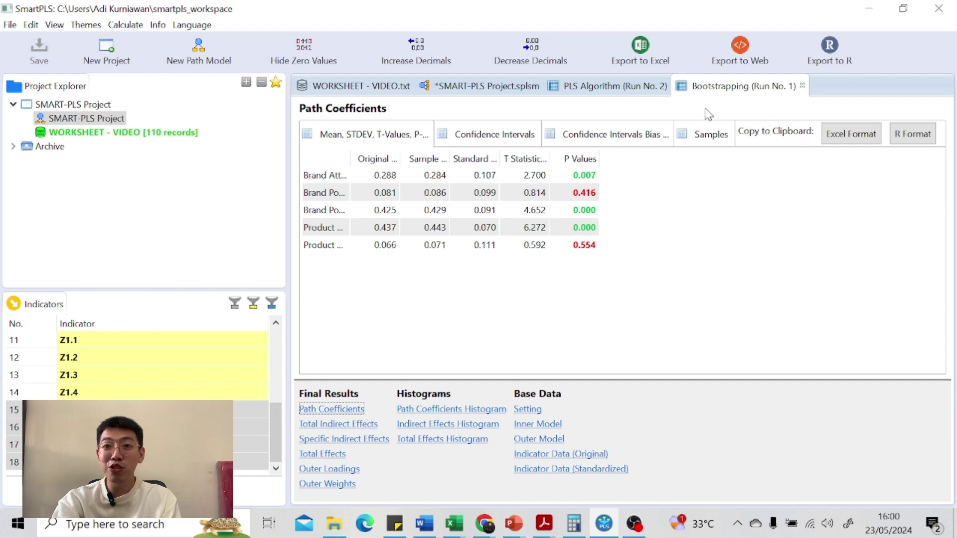
# Check the available calculations for the path model, then show the Path Coefficients results of the Bootstrapping report
pyautogui.click(519, 88)
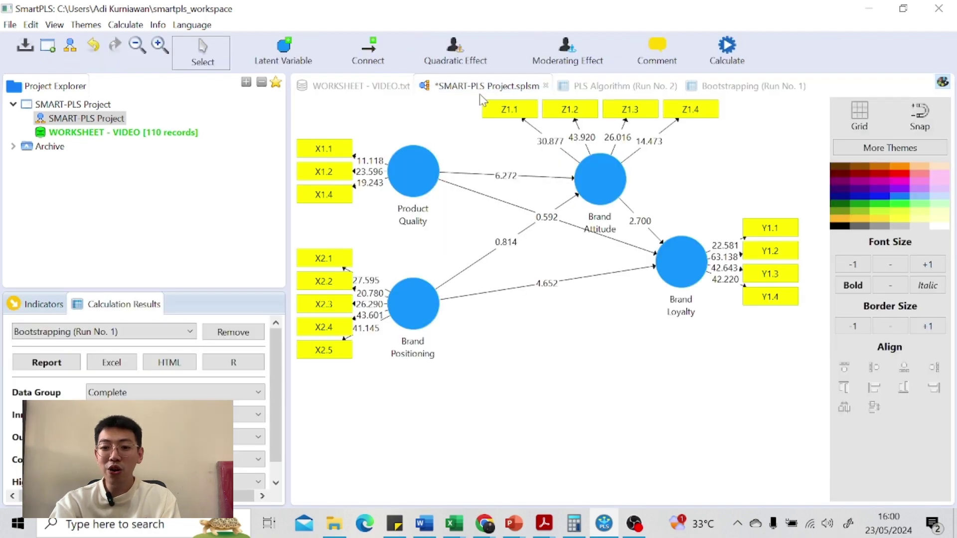
pyautogui.click(721, 56)
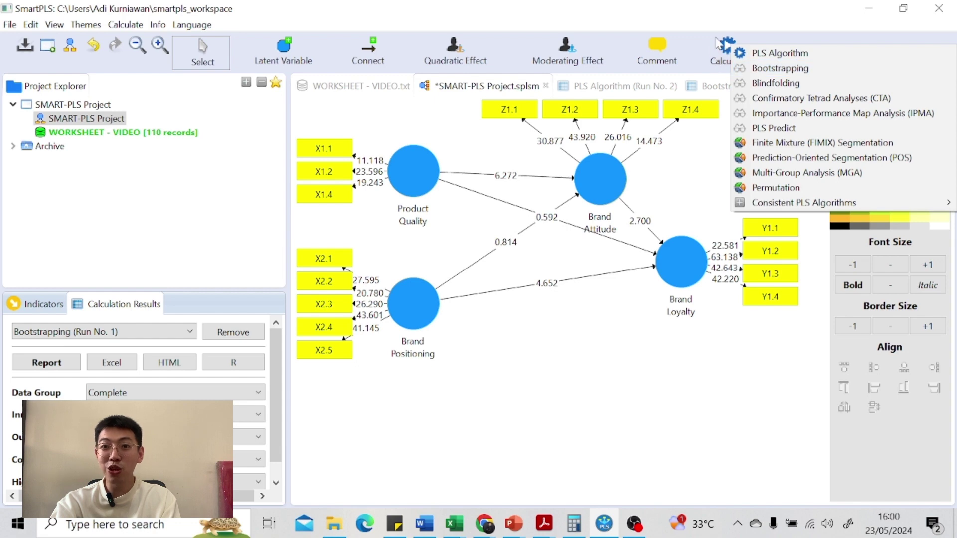
pyautogui.click(717, 88)
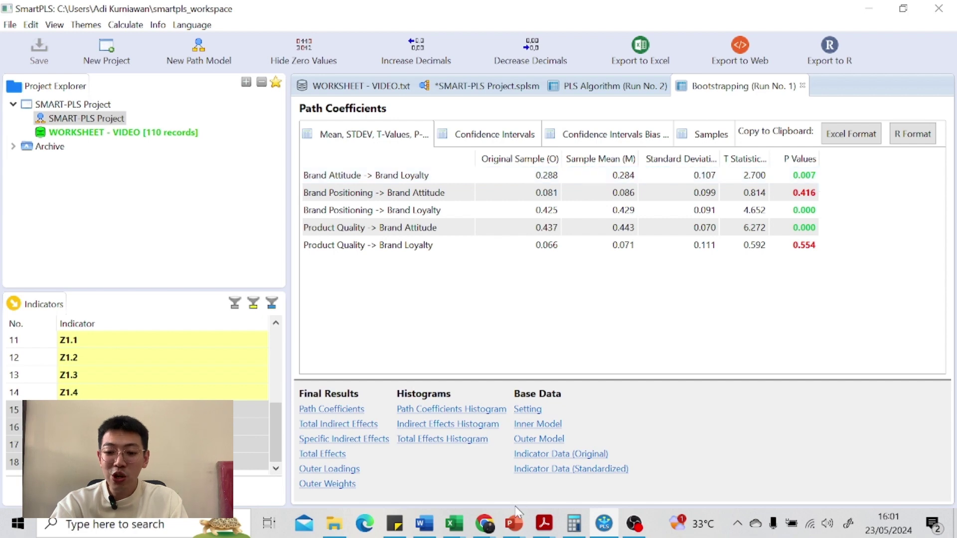
# Switch to PowerPoint and add a "Sig. (+)" text label above the Brand attitude to Brand loyalty arrow
pyautogui.moveTo(512, 532)
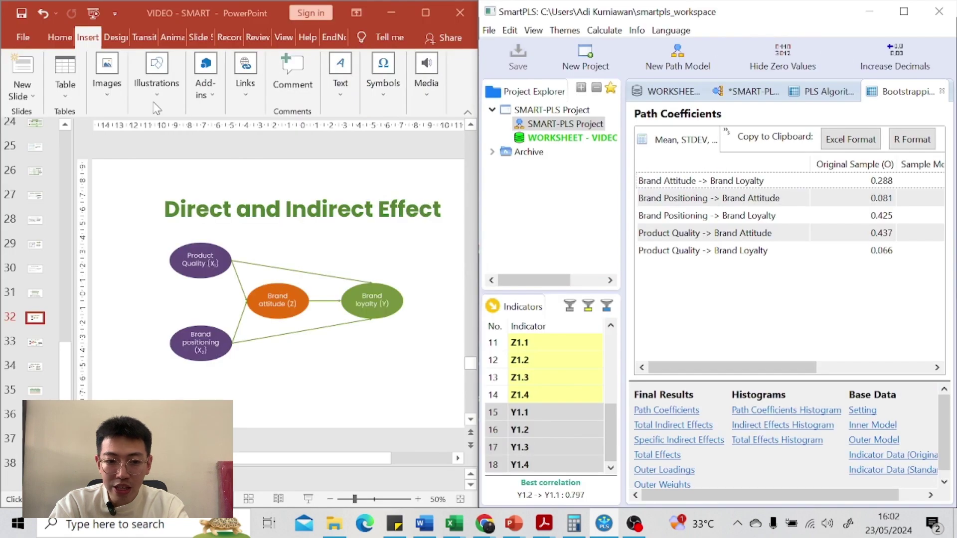
pyautogui.click(159, 112)
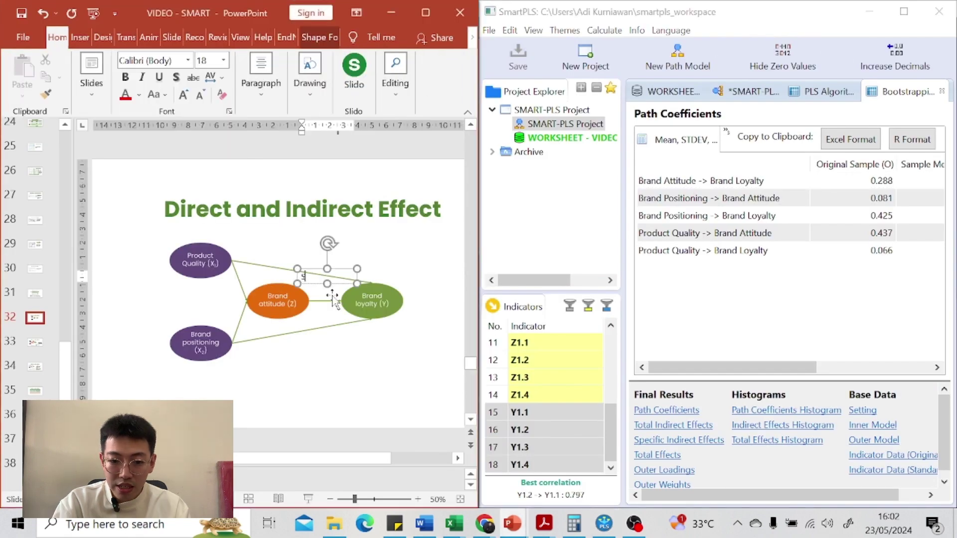
pyautogui.write('Sig. (+')
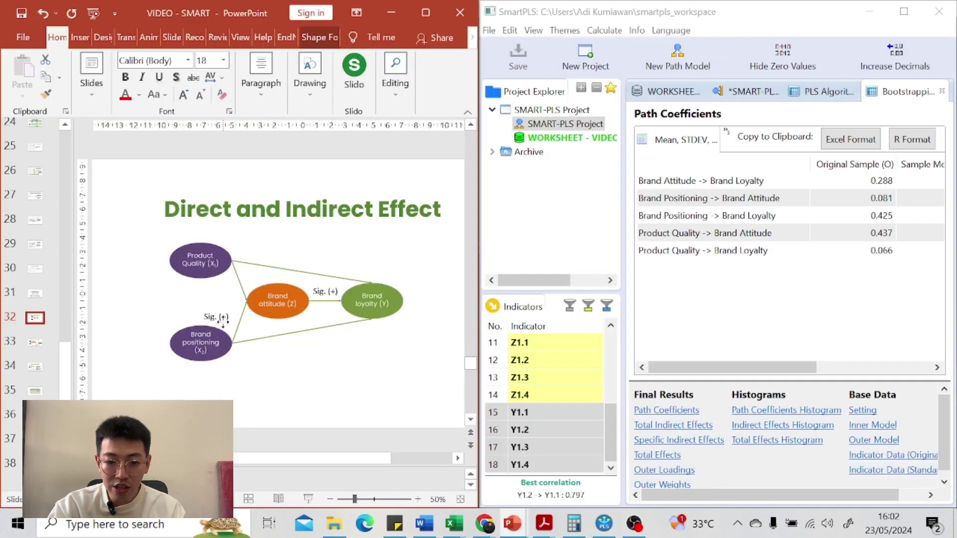
# Change the label beside the Brand positioning to Brand attitude arrow to "Not sig."
pyautogui.click(223, 320)
pyautogui.tripleClick(220, 318)
pyautogui.write('N')
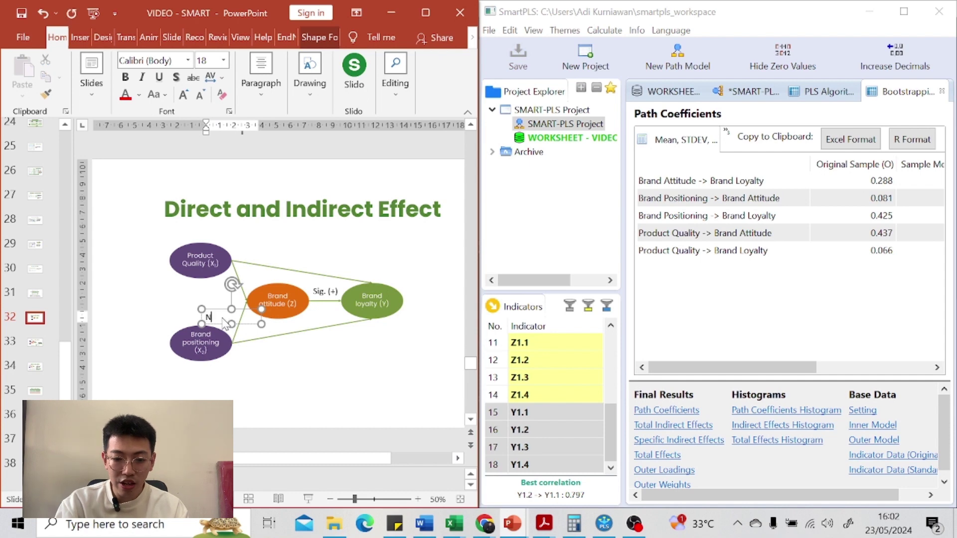
pyautogui.write('ot sig.')
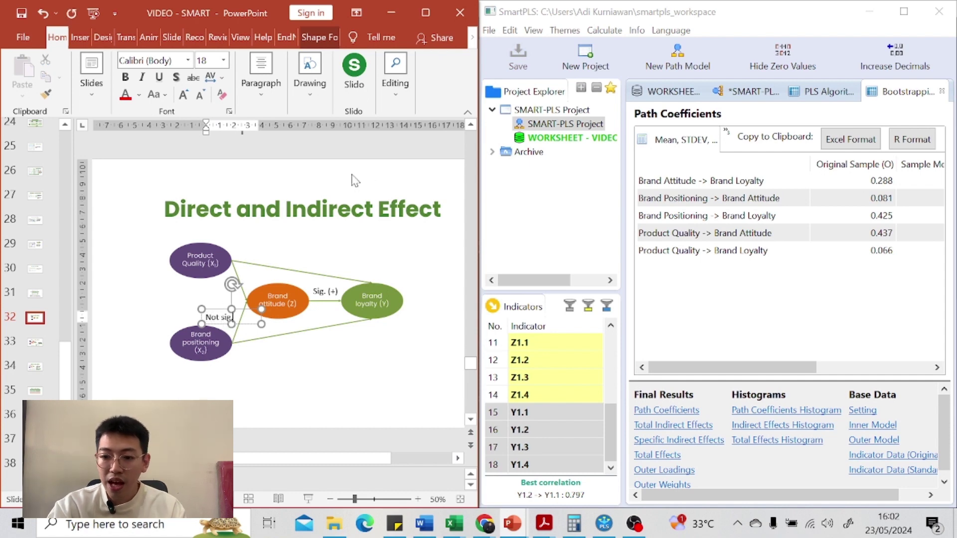
# Check the Brand Positioning to Brand Loyalty p-value and place a copy of the "Sig. (+)" label below that arrow on the slide
pyautogui.moveTo(767, 368); pyautogui.dragTo(798, 375)
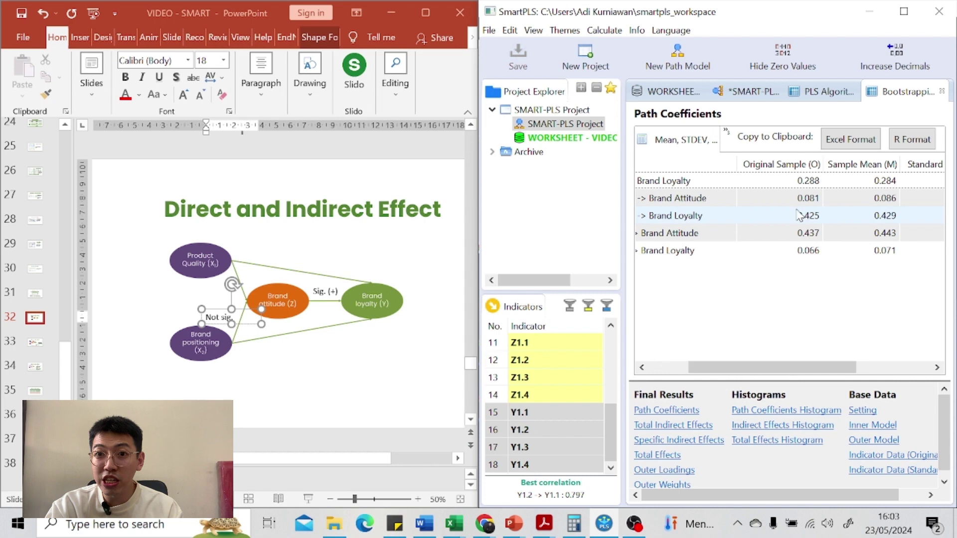
pyautogui.click(339, 287)
pyautogui.click(349, 286)
pyautogui.click(339, 291)
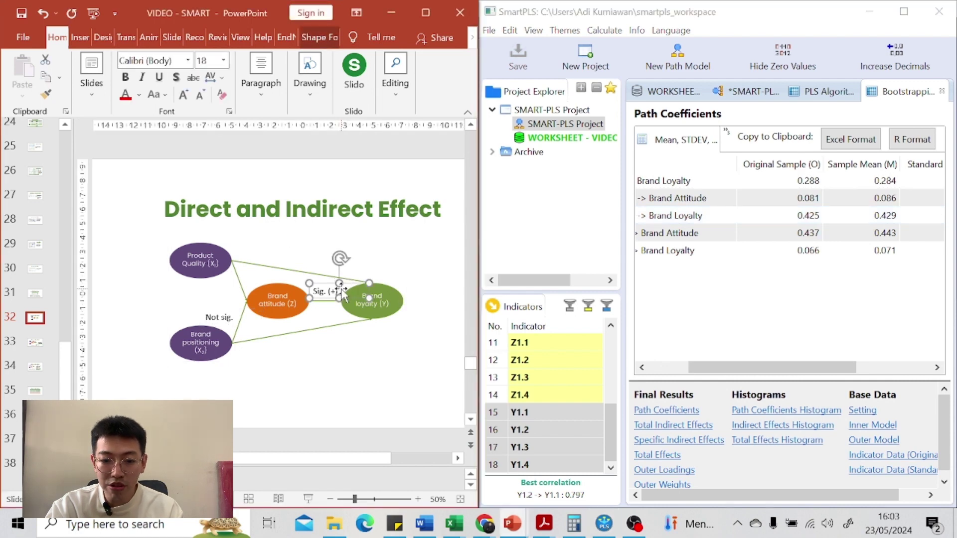
pyautogui.moveTo(324, 293); pyautogui.dragTo(303, 347)
# Using the p-values, label the Product Quality to Brand attitude arrow "Sig. (+)" and the Product Quality to Brand loyalty arrow "Not sig."
pyautogui.moveTo(768, 373); pyautogui.dragTo(875, 368)
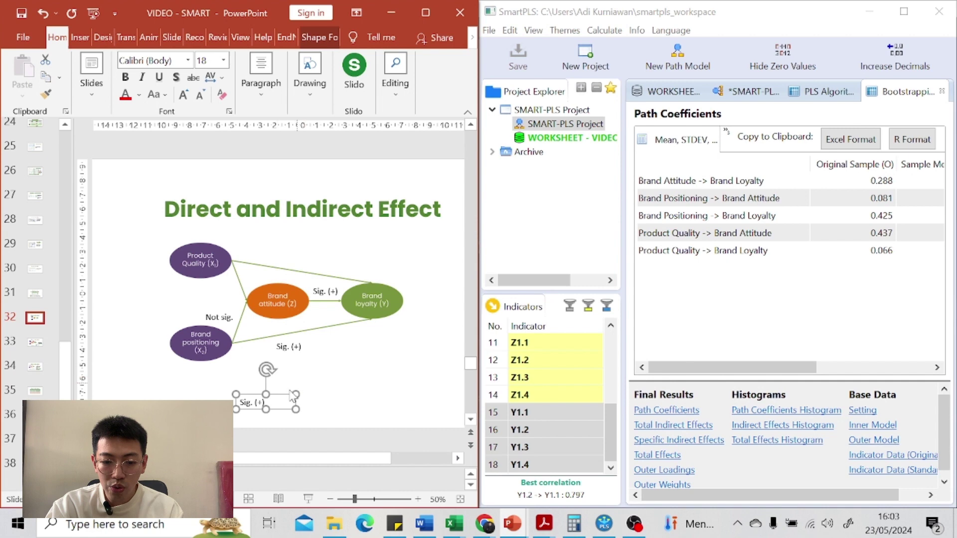
pyautogui.moveTo(321, 351); pyautogui.dragTo(258, 291)
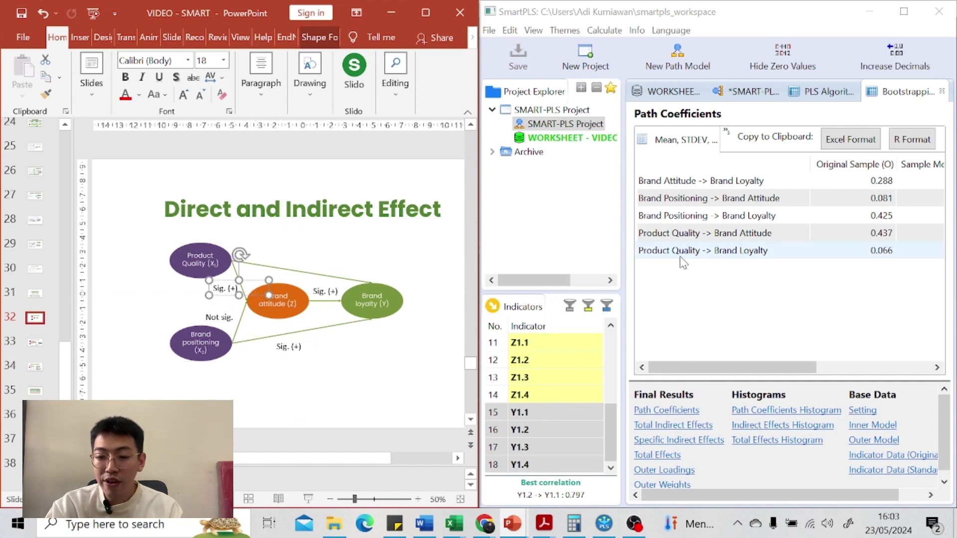
pyautogui.moveTo(732, 367); pyautogui.dragTo(892, 390)
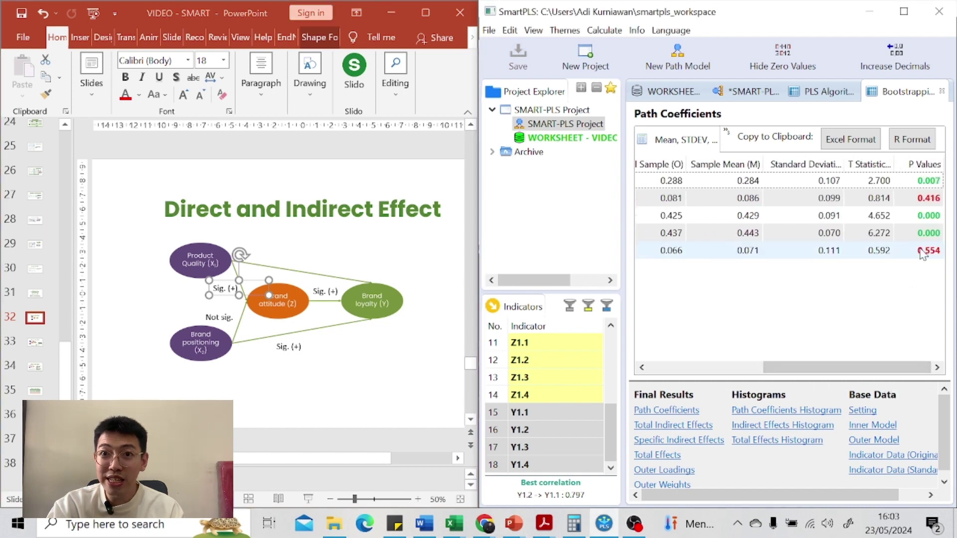
pyautogui.click(222, 319)
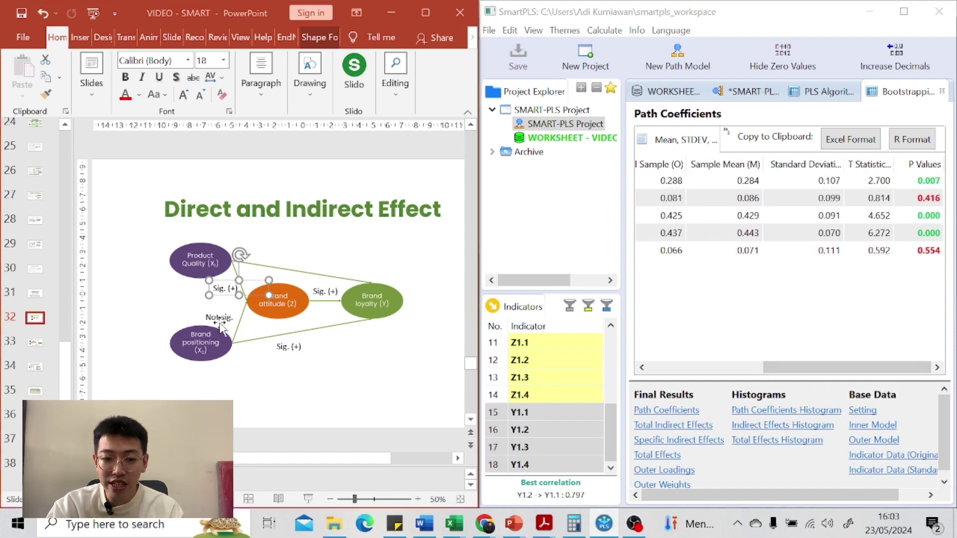
pyautogui.click(436, 285)
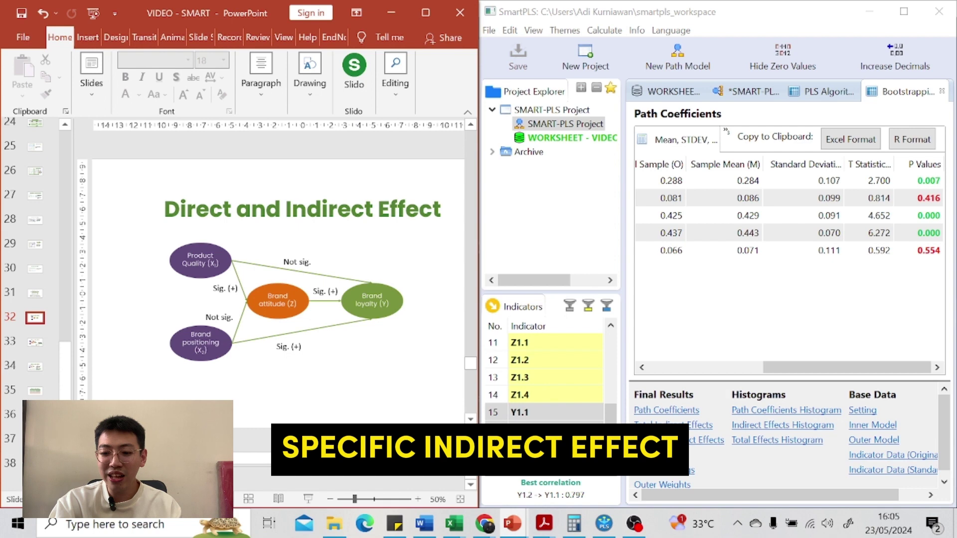
# Open the Specific Indirect Effects in the SmartPLS Bootstrapping report and resize the first column to read the path names and p-values
pyautogui.click(690, 441)
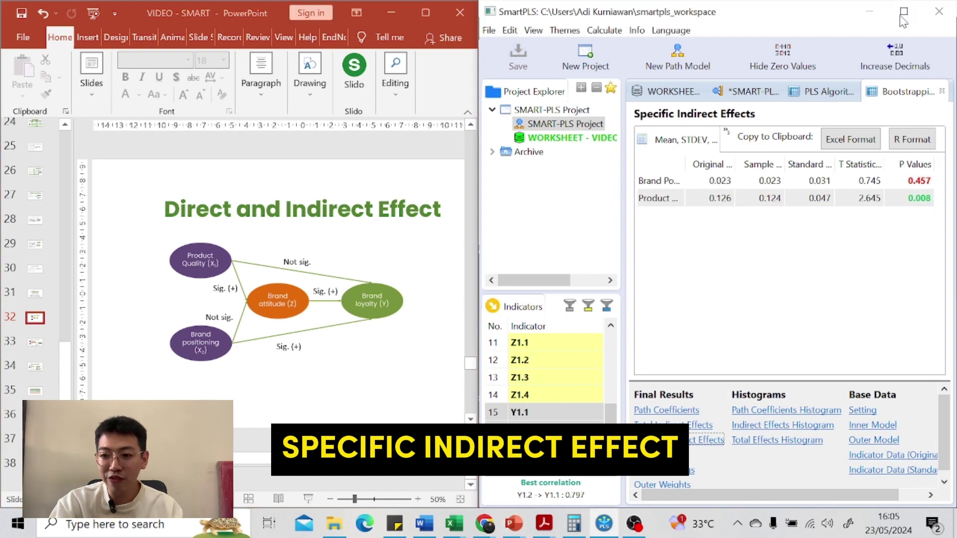
pyautogui.moveTo(684, 163); pyautogui.dragTo(862, 184)
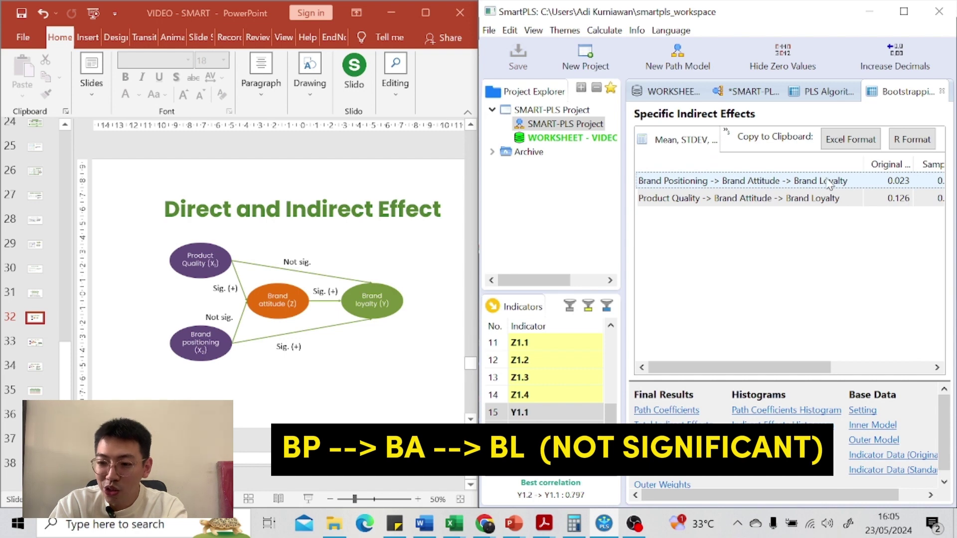
pyautogui.moveTo(866, 163); pyautogui.dragTo(709, 164)
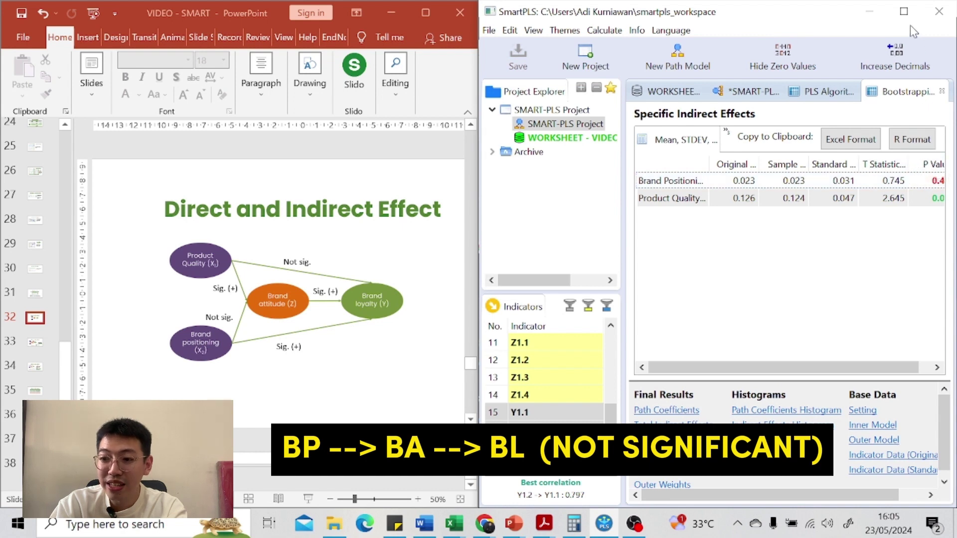
pyautogui.moveTo(709, 179); pyautogui.dragTo(683, 181)
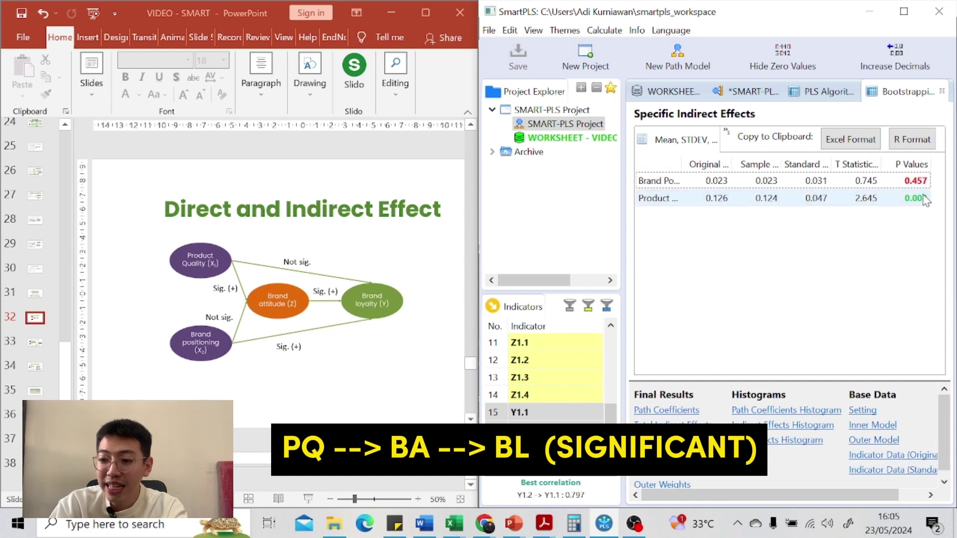
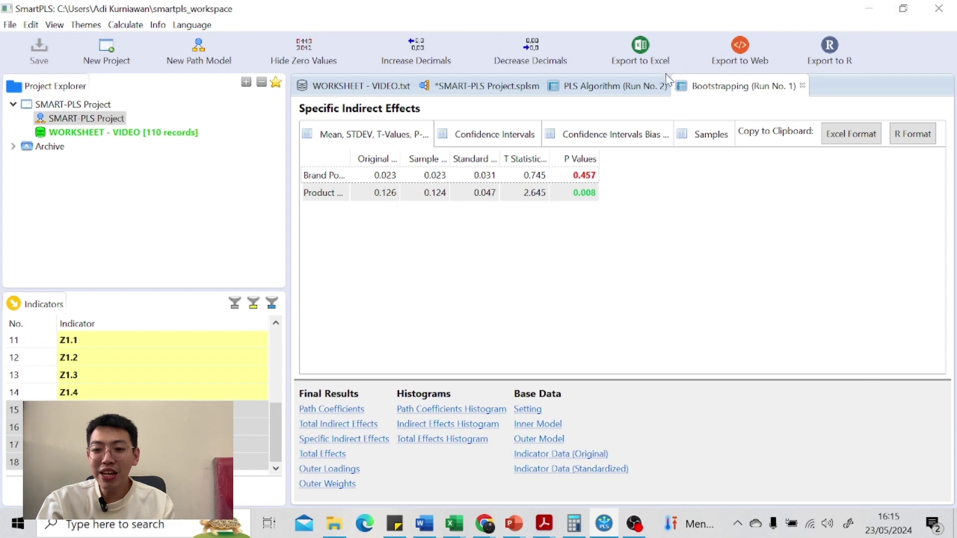
# Examine the R Square and f Square results of the PLS Algorithm report, widening columns to show their full names
pyautogui.click(632, 92)
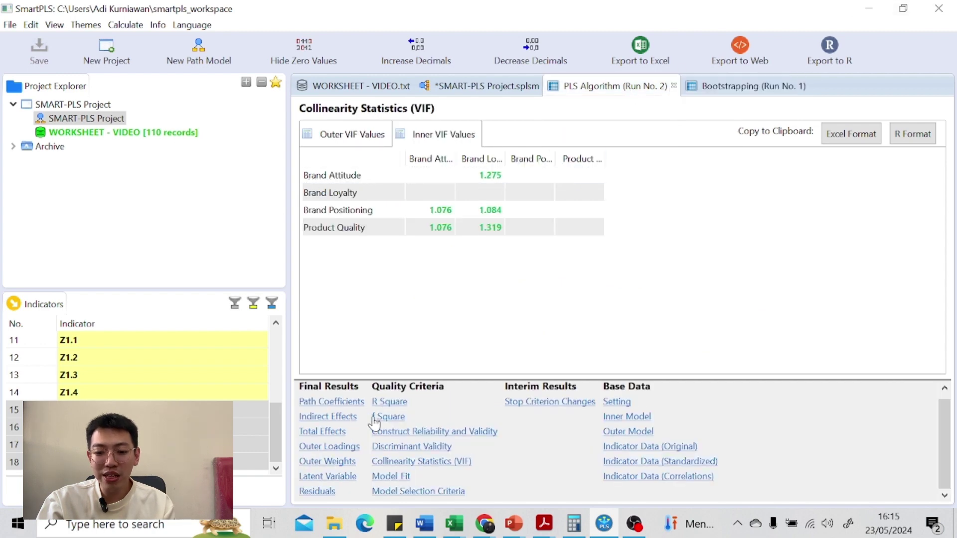
pyautogui.click(393, 403)
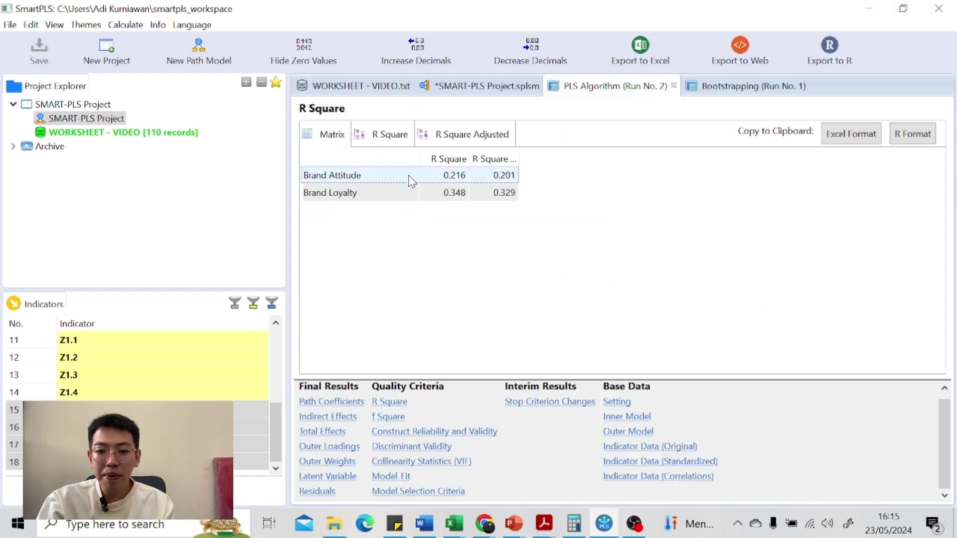
pyautogui.click(442, 176)
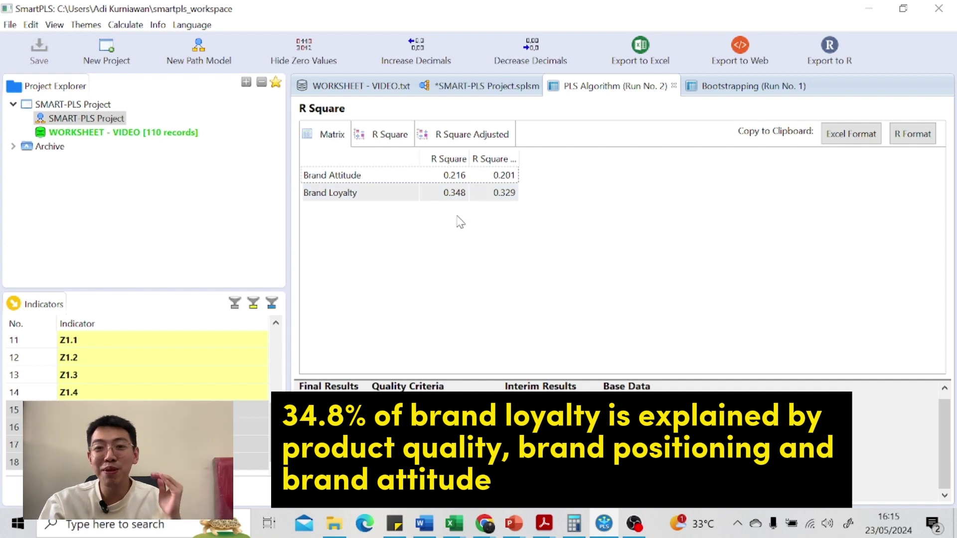
pyautogui.moveTo(519, 158); pyautogui.dragTo(575, 160)
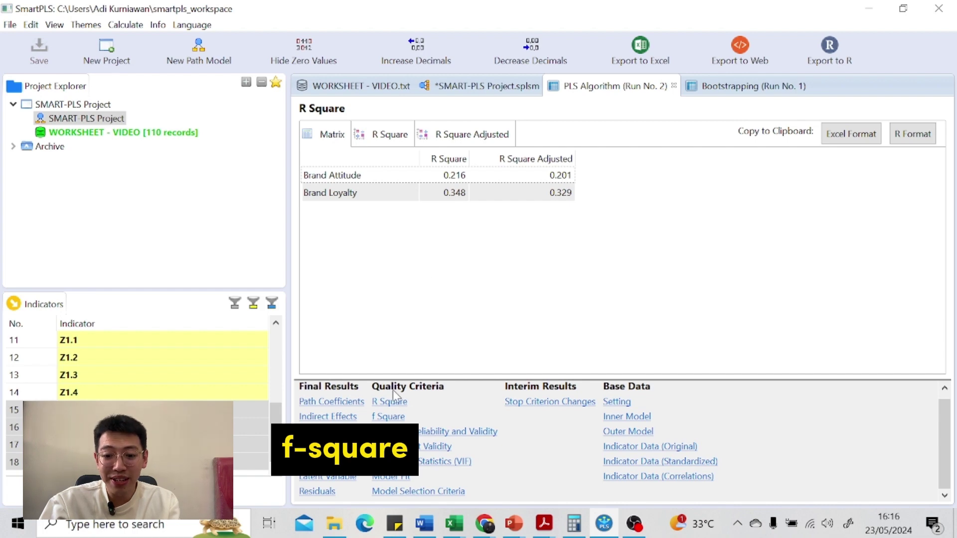
pyautogui.click(394, 418)
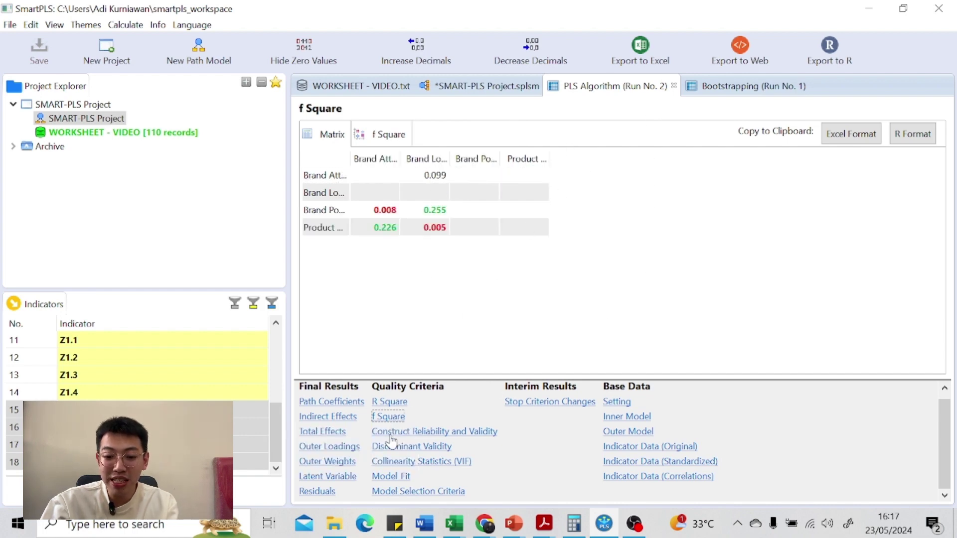
pyautogui.doubleClick(348, 161)
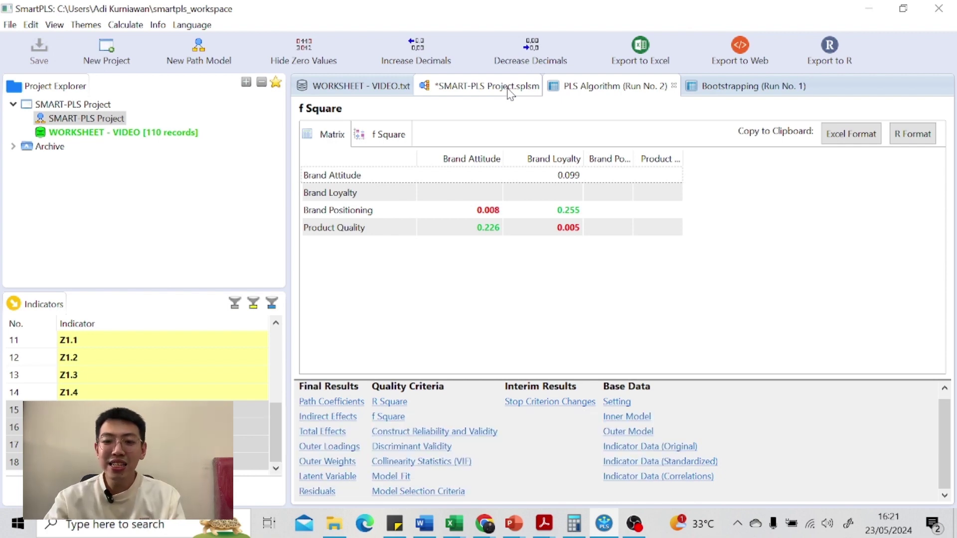
# Run Blindfolding on the path model with an omission distance of 7, opening the full report after calculation
pyautogui.click(508, 91)
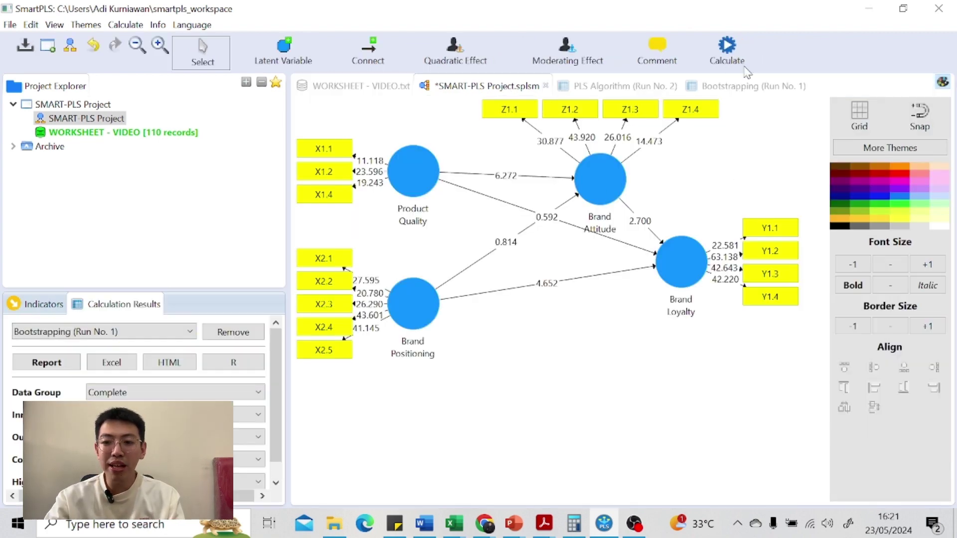
pyautogui.click(729, 48)
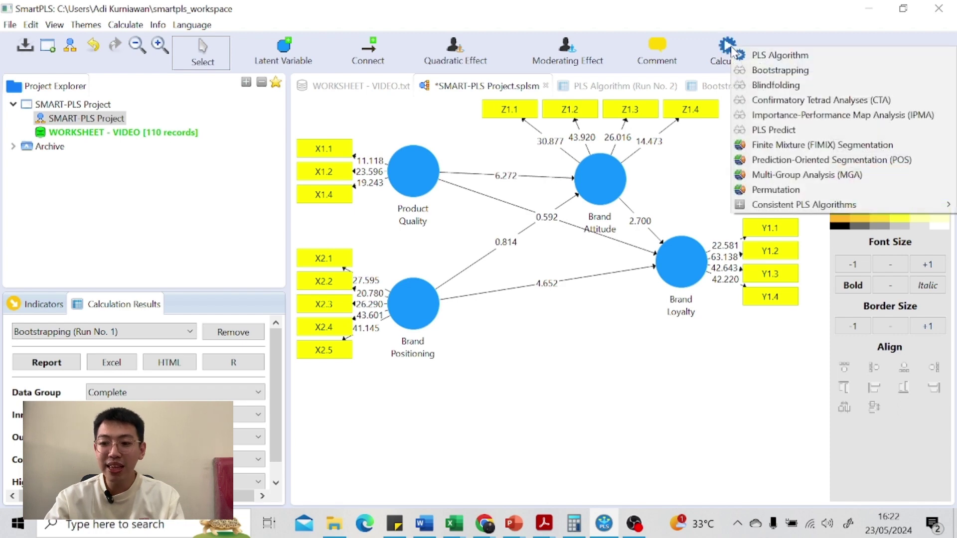
pyautogui.click(762, 88)
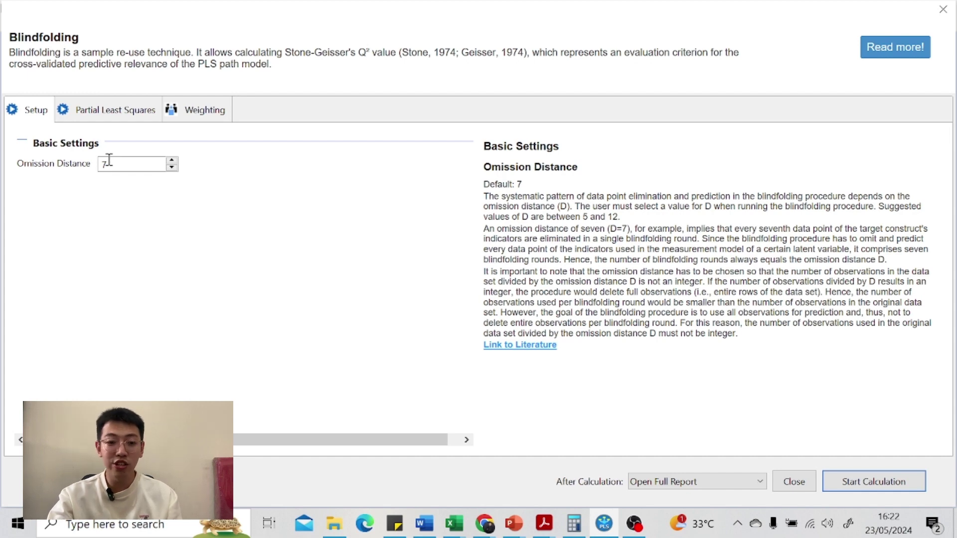
pyautogui.click(873, 482)
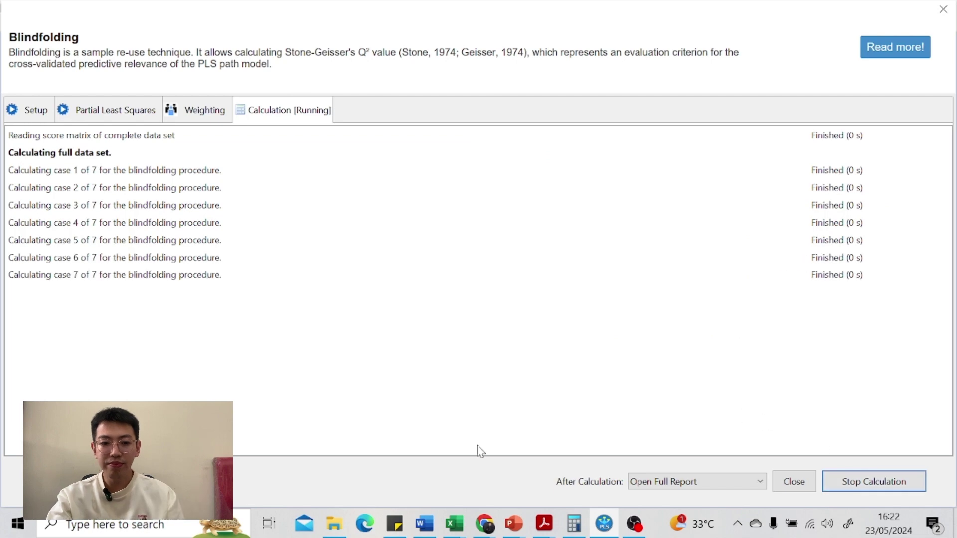